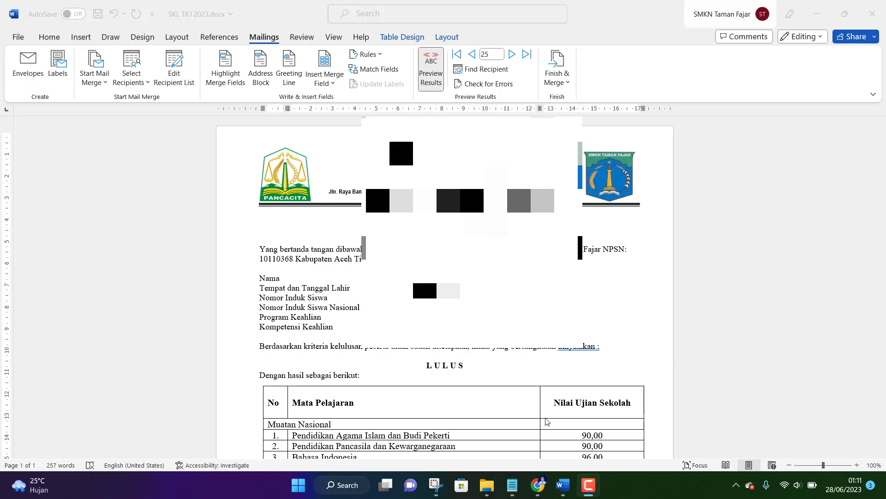
scroll(796, 275, "down", 2)
scroll(764, 279, "down", 1)
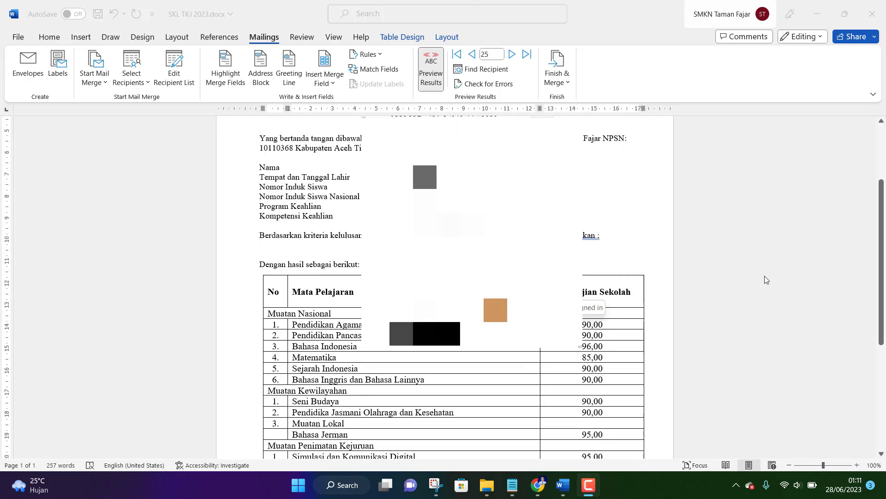
scroll(767, 281, "down", 2)
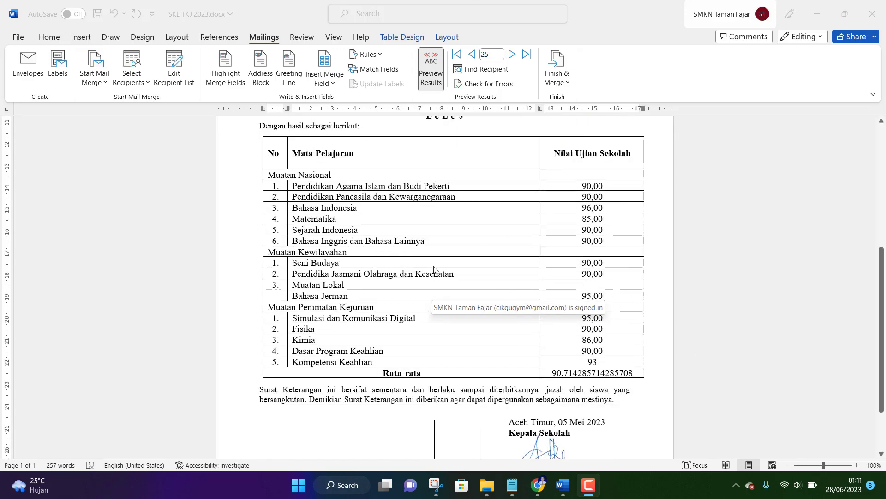
left_click(434, 266)
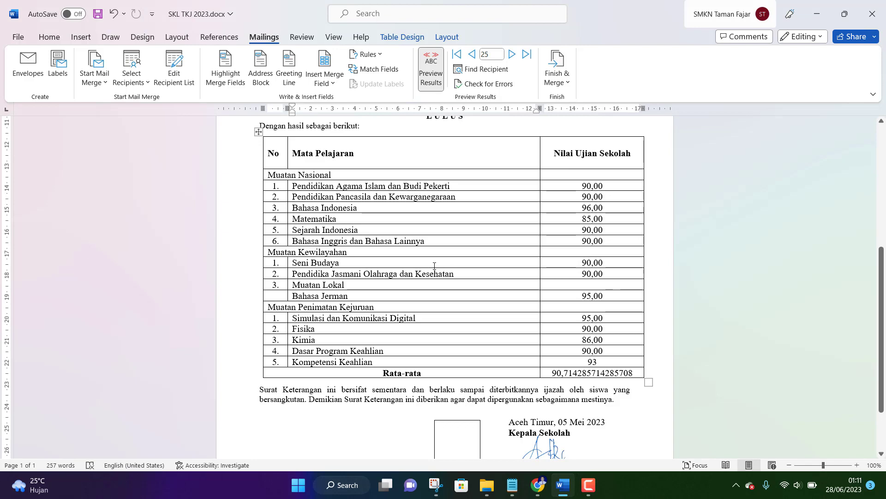
scroll(434, 266, "down", 1)
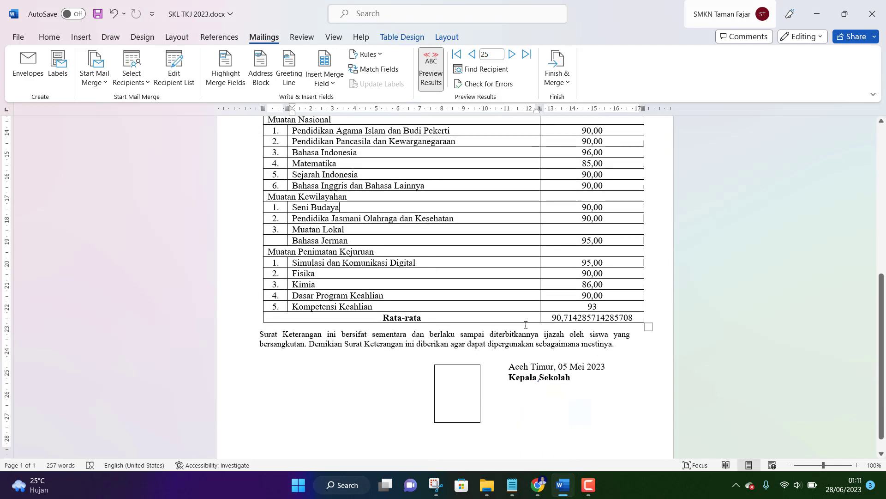
left_click(857, 465)
left_click(856, 465)
left_click(856, 465)
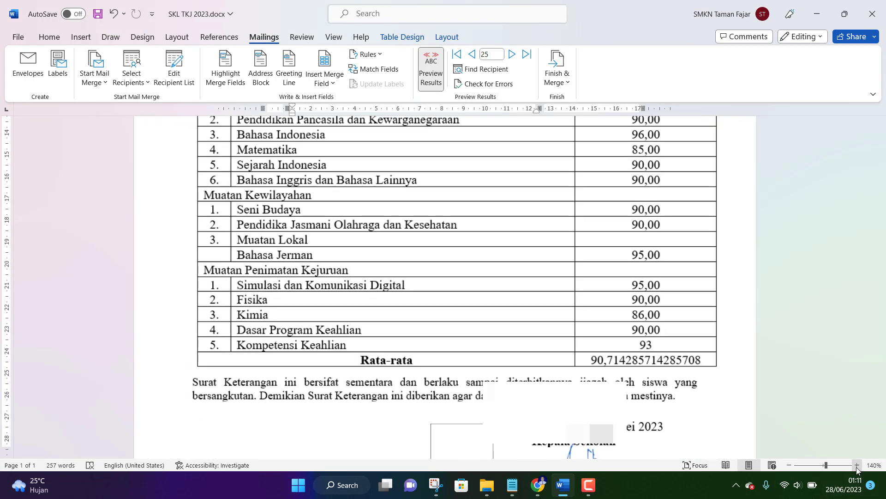
left_click(857, 465)
left_click(857, 465)
left_click(856, 464)
left_click(856, 465)
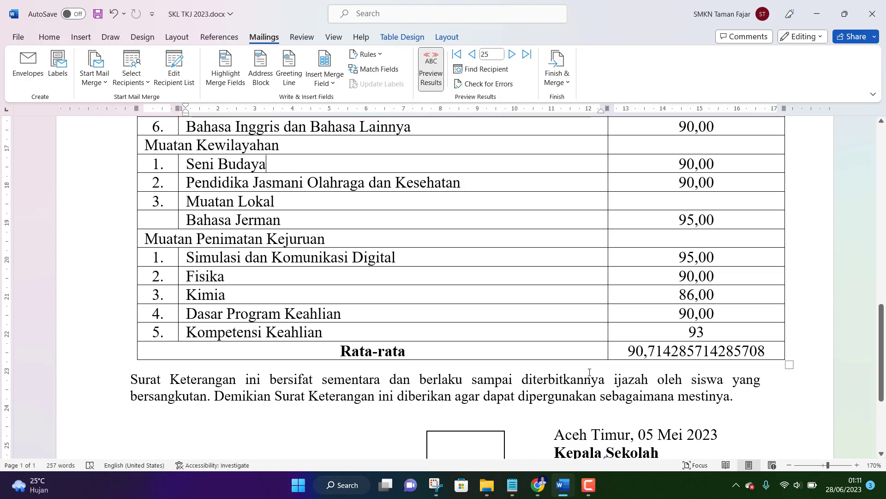
scroll(588, 365, "up", 2)
scroll(577, 323, "up", 5)
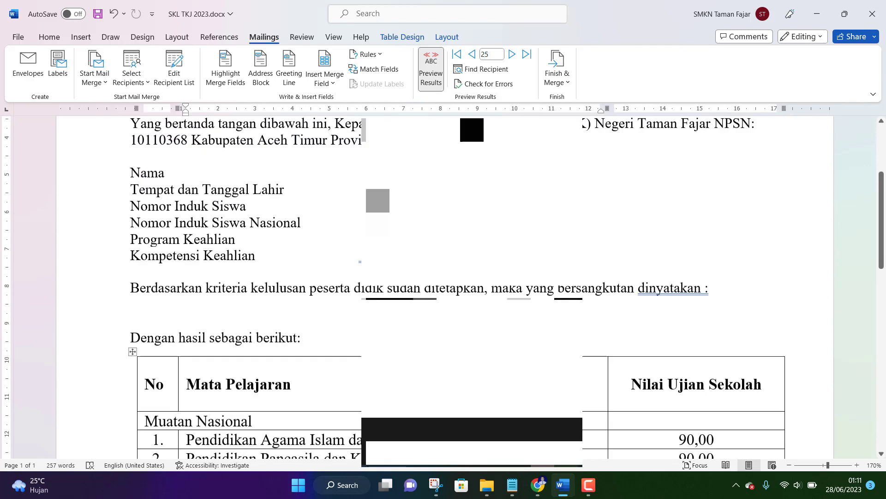
scroll(562, 287, "up", 3)
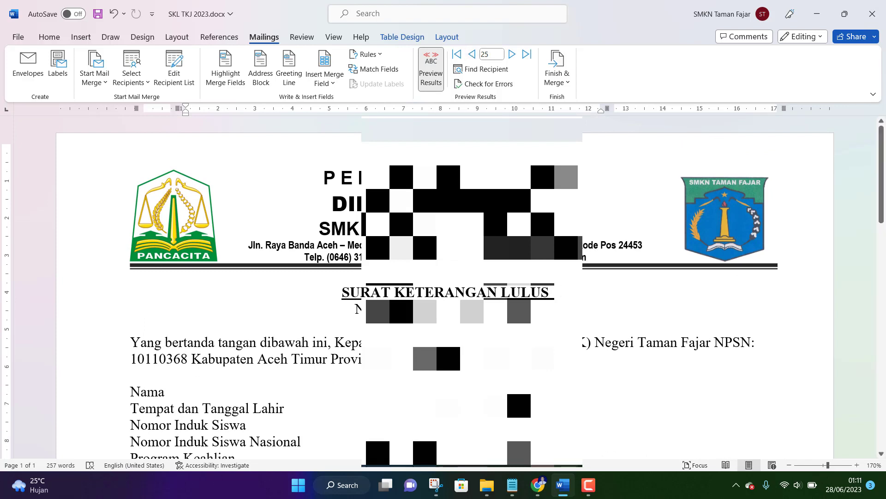
scroll(562, 291, "down", 2)
scroll(446, 138, "up", 2)
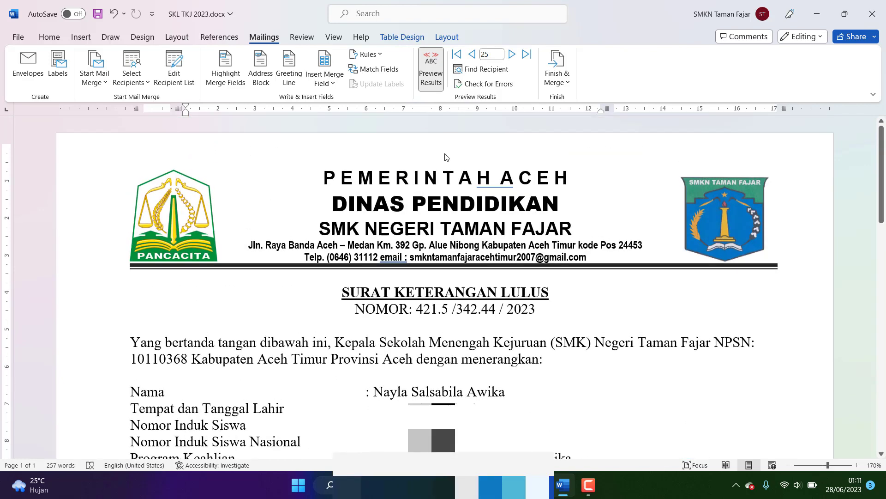
left_click(472, 55)
left_click(471, 54)
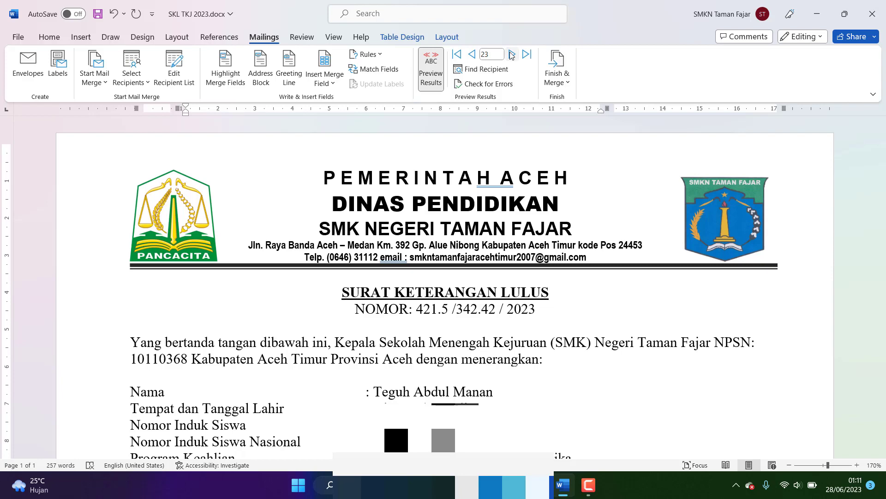
left_click(512, 54)
left_click(512, 54)
left_click(512, 55)
left_click(471, 55)
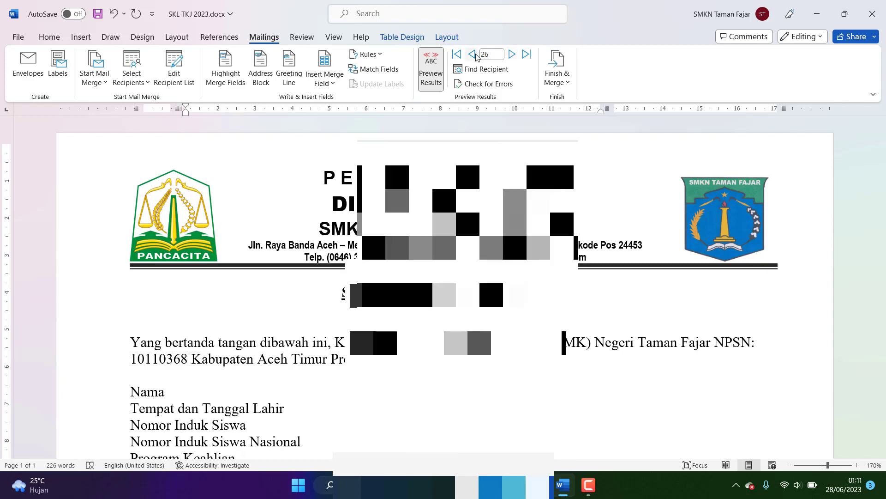
scroll(443, 277, "down", 5)
scroll(757, 298, "down", 6)
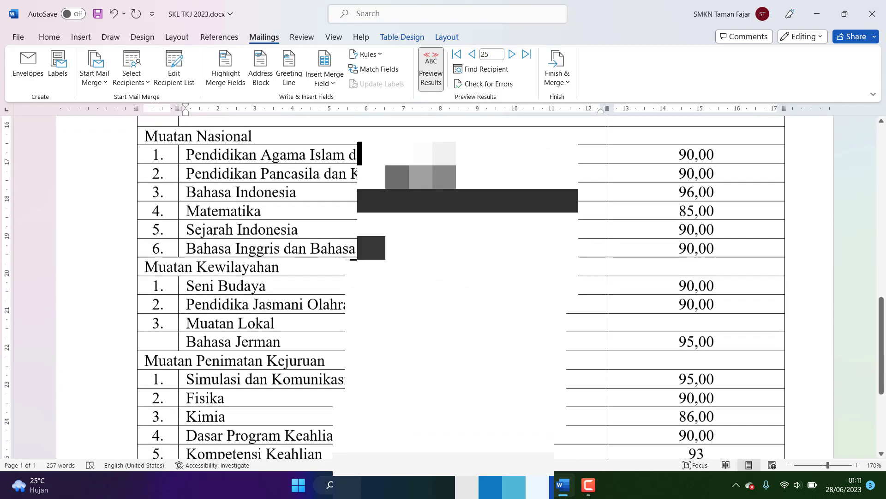
scroll(757, 297, "down", 5)
scroll(757, 298, "up", 2)
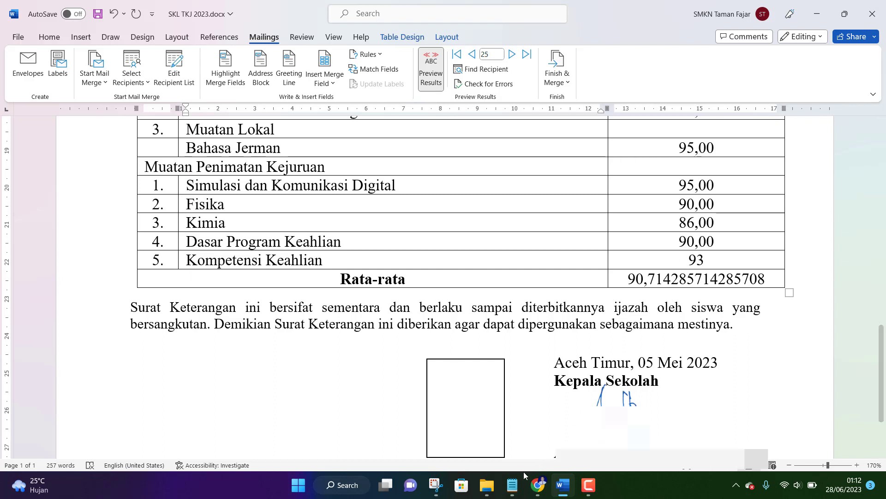
- Bring the Notepad note 'Cara membuat desimal di Mail Merge' to the front
left_click(512, 486)
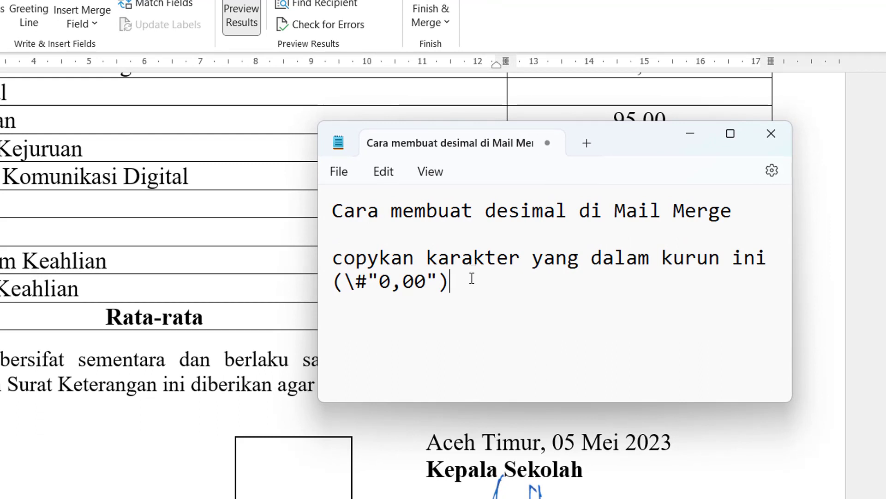
- Copy the \#"0,00" switch from the note and place the caret in Word's 93 score field
left_click_drag(344, 280, 440, 279)
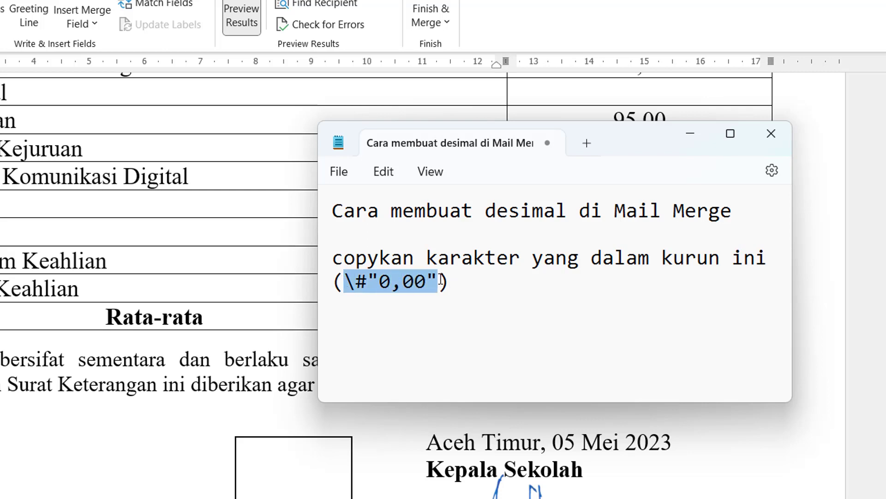
right_click(404, 286)
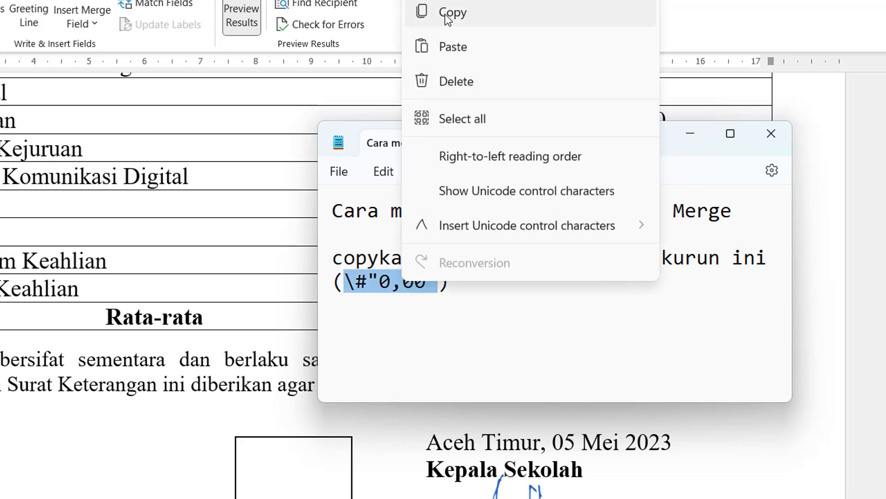
left_click(446, 19)
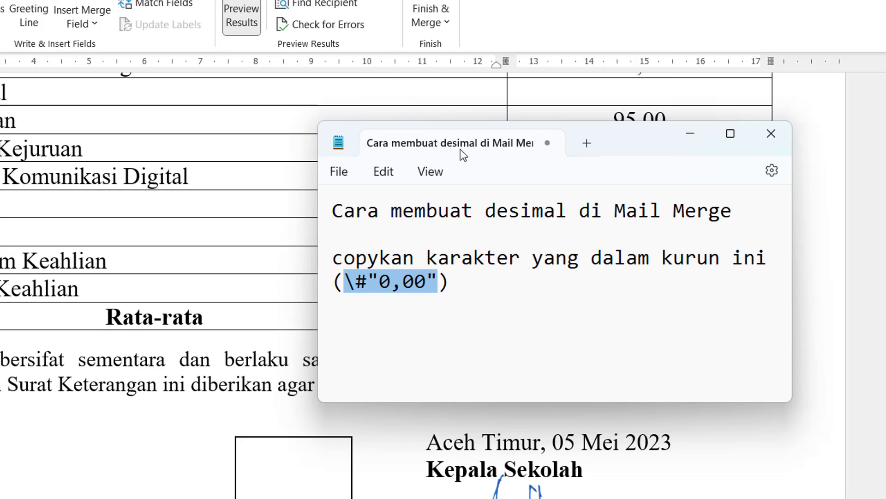
left_click(822, 260)
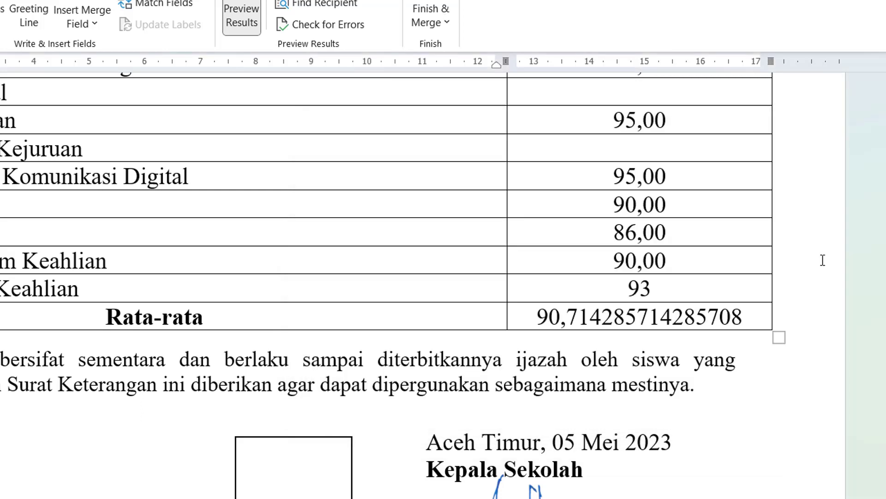
left_click(640, 287)
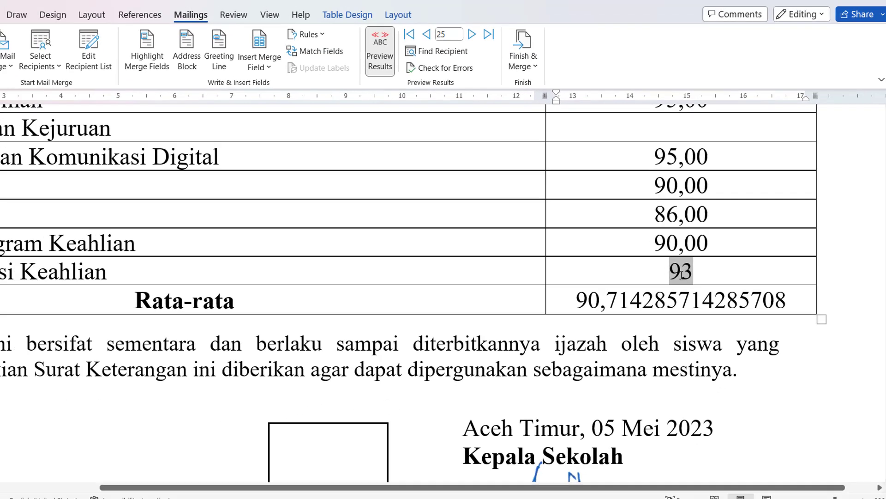
- Paste \#"0,00" into the 93 field's code and update it to show 93,00, then select the Rata-rata field
right_click(682, 274)
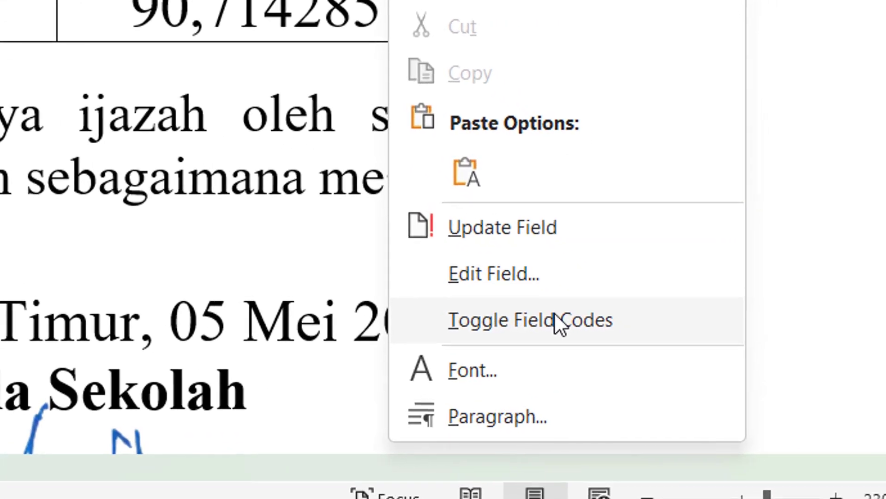
left_click(671, 366)
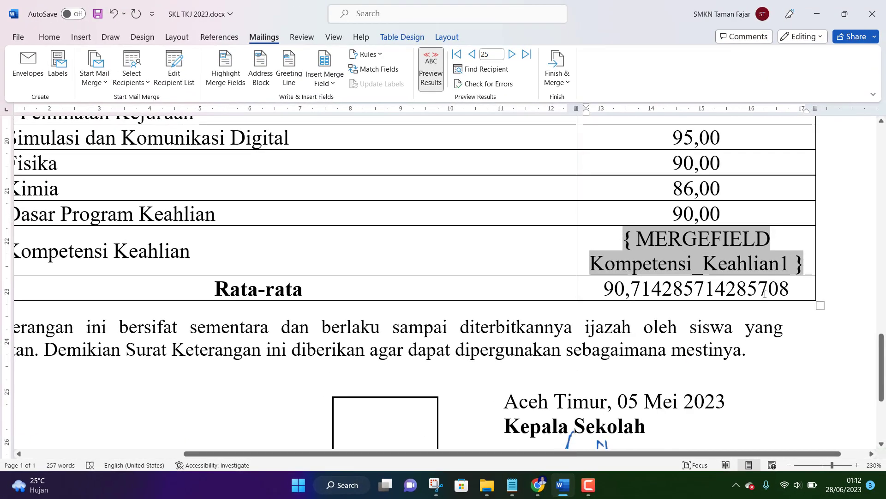
right_click(794, 267)
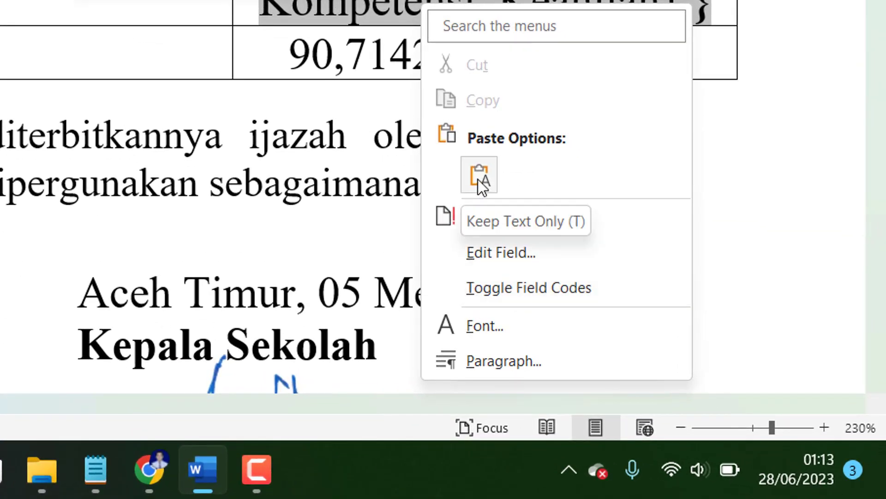
left_click(477, 179)
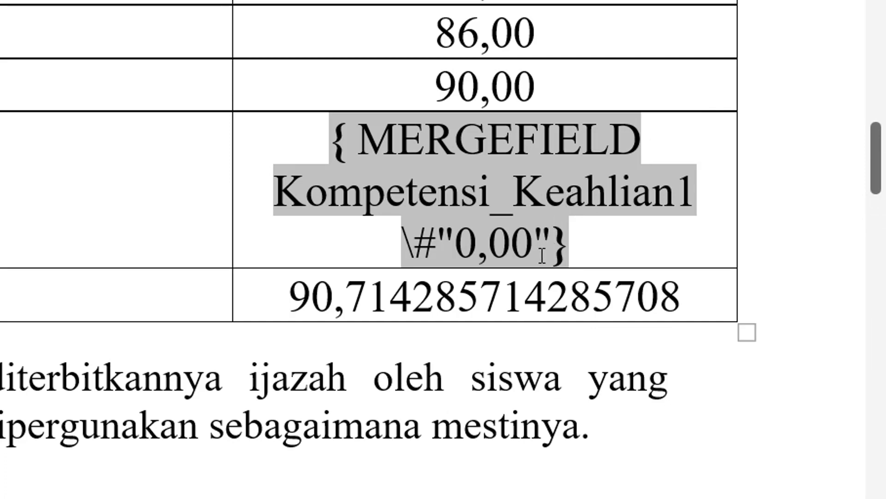
left_click(525, 208)
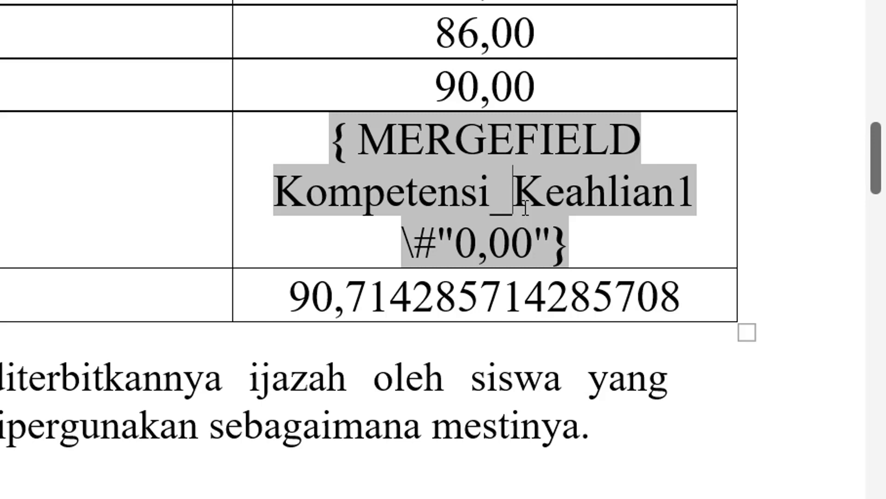
right_click(530, 176)
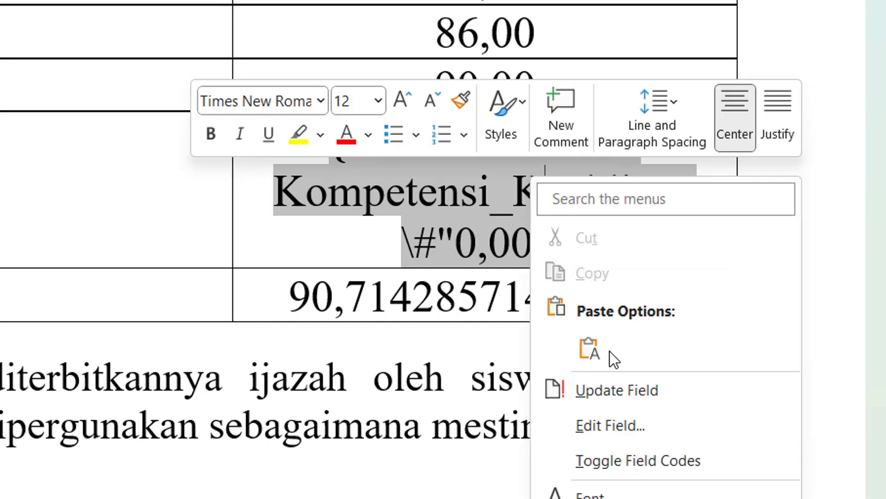
left_click(603, 391)
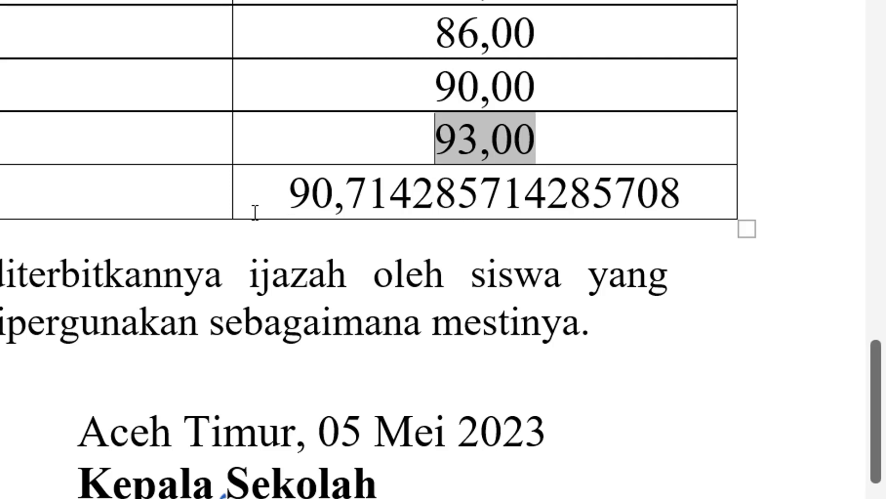
left_click(291, 192)
left_click(397, 192)
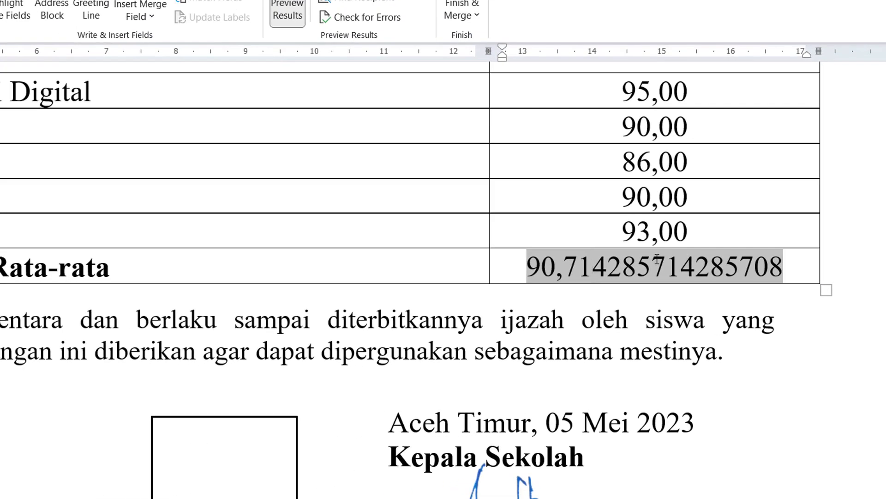
- Copy the 0,00 format switch from Notepad and place the caret in Word's Rata-rata average field
key("alt+Tab")
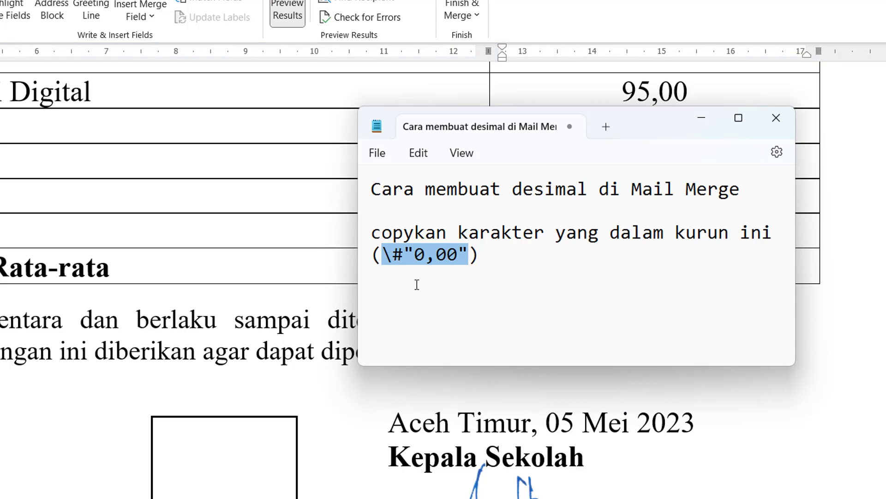
right_click(409, 255)
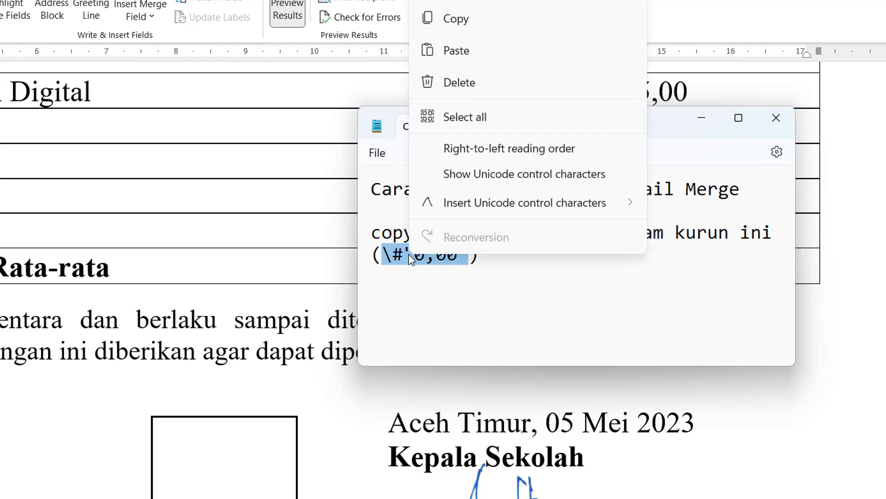
left_click(445, 27)
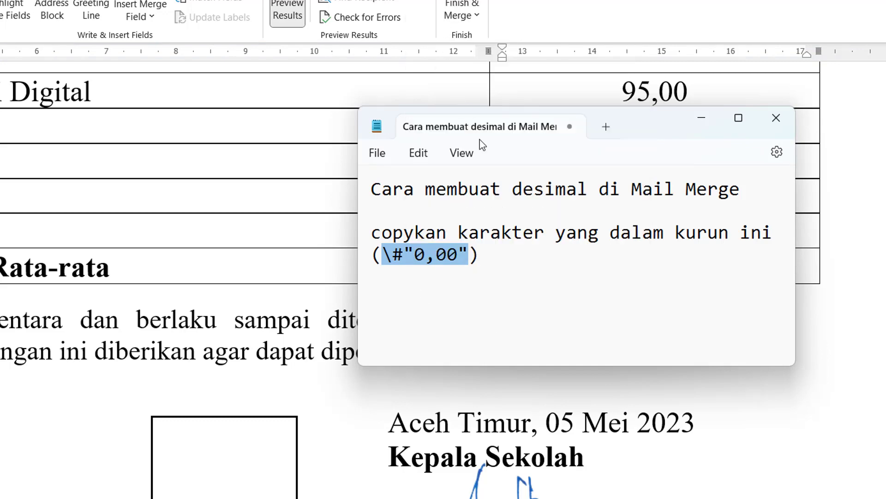
key("alt+Tab")
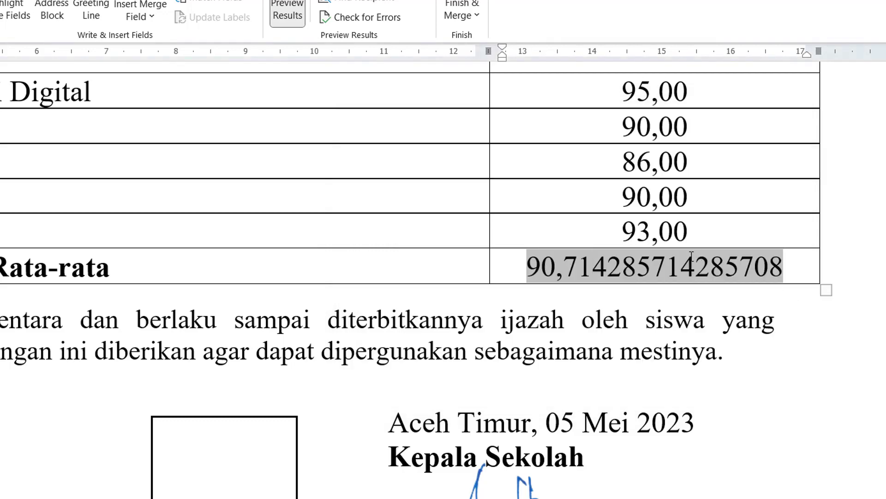
left_click(688, 256)
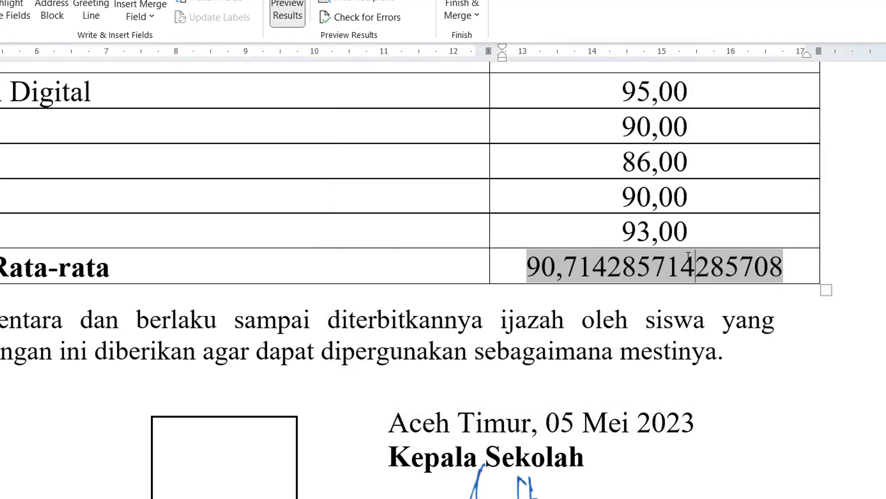
- Paste the switch as text into the average field's code and update it to show 90,71
right_click(653, 264)
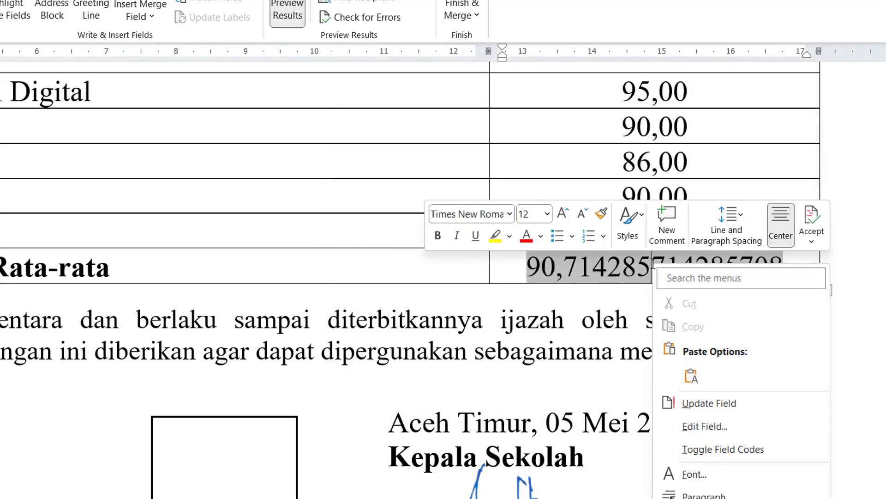
left_click(694, 449)
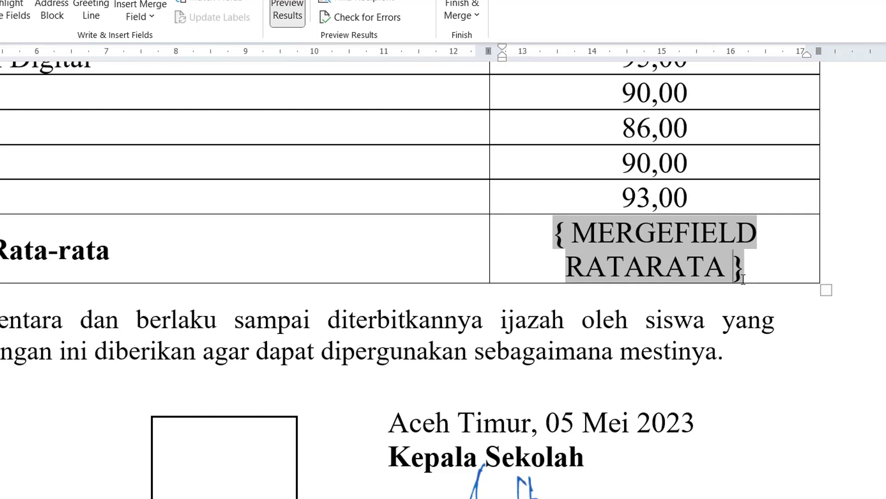
right_click(734, 265)
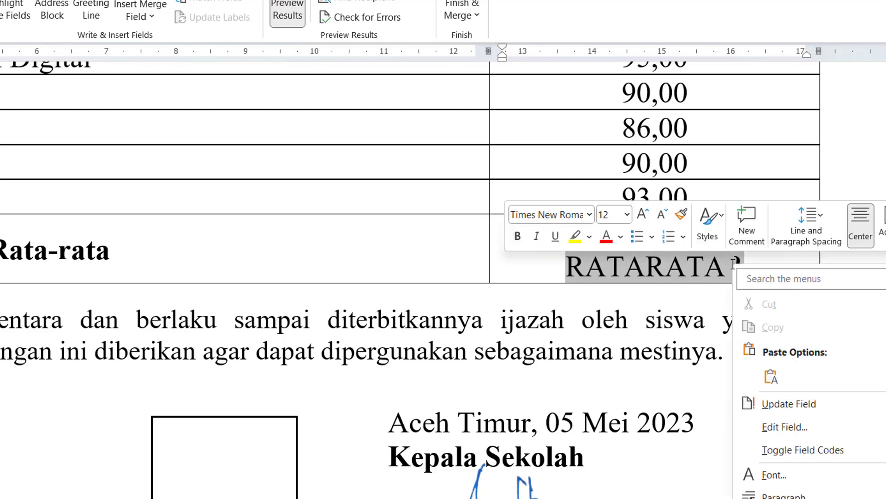
left_click(766, 372)
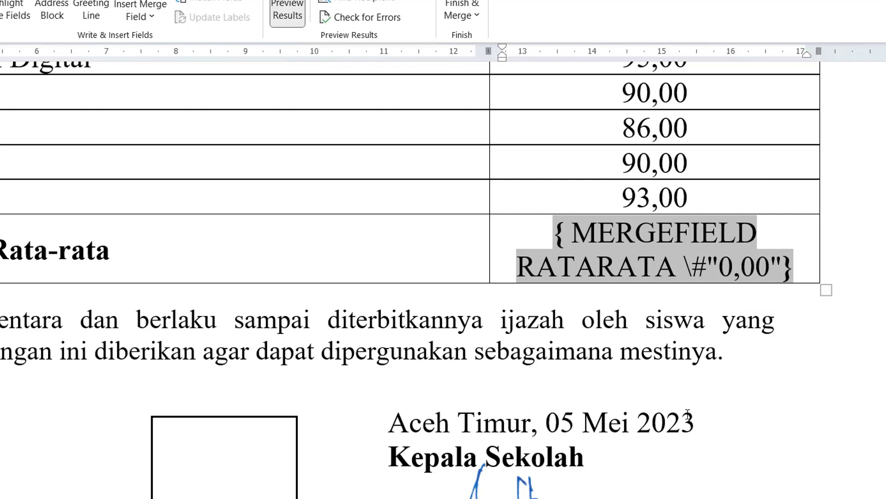
right_click(640, 253)
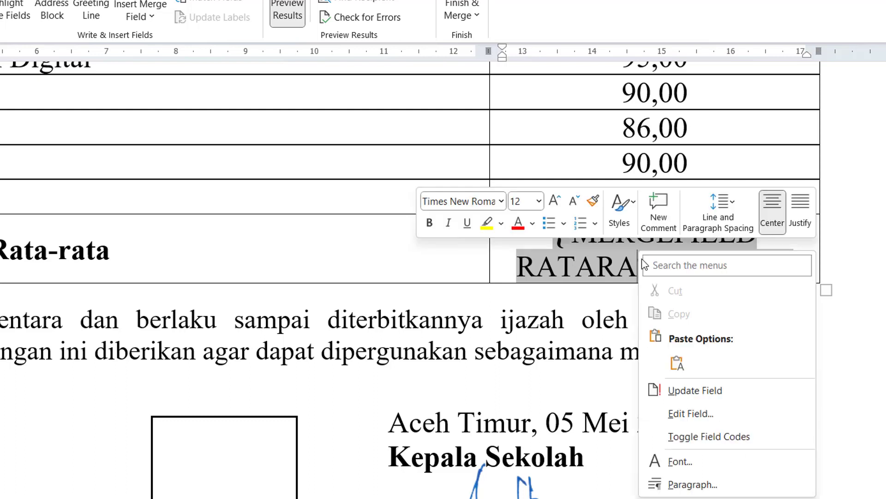
left_click(690, 393)
scroll(671, 381, "up", 2)
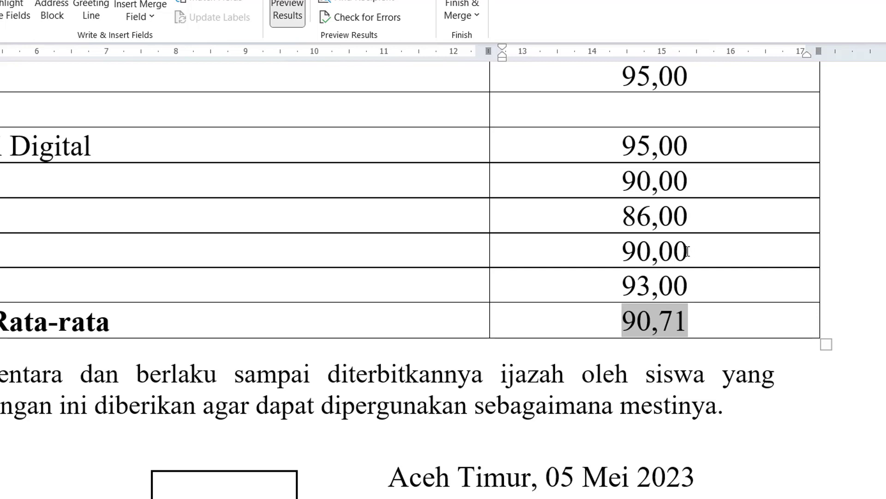
left_click_drag(688, 253, 627, 256)
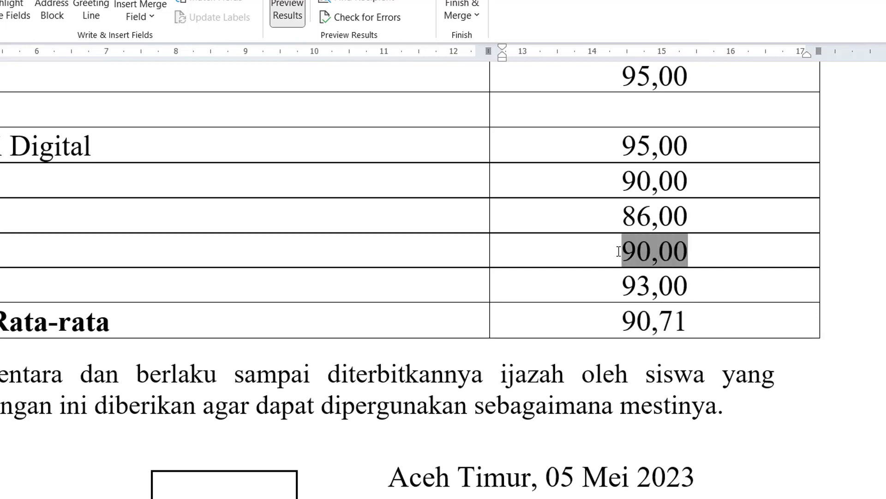
right_click(646, 251)
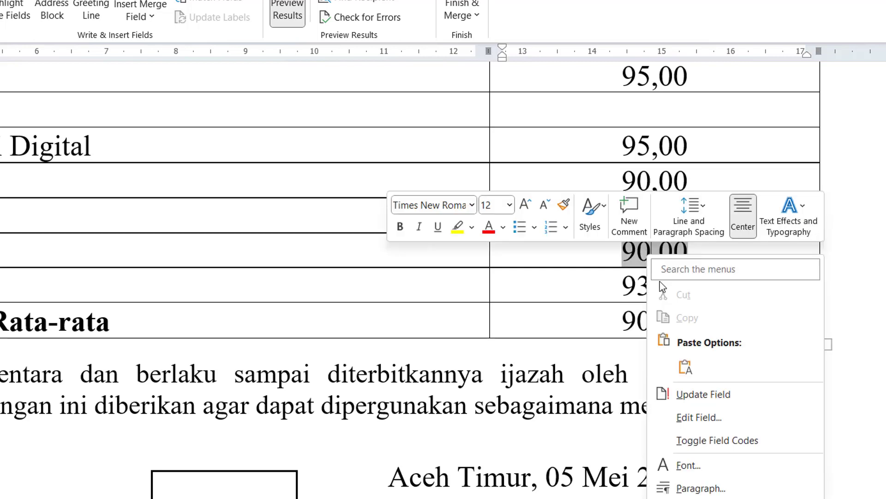
left_click(703, 440)
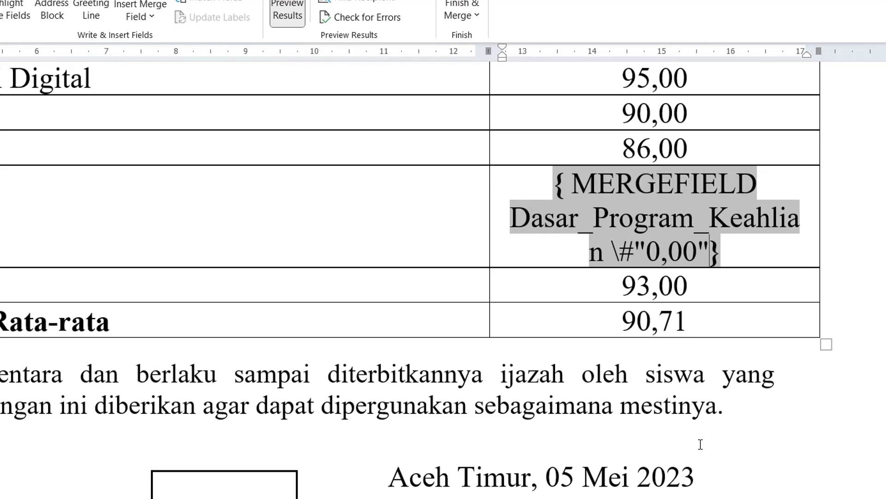
left_click(697, 251)
key("BackSpace")
key("BackSpace")
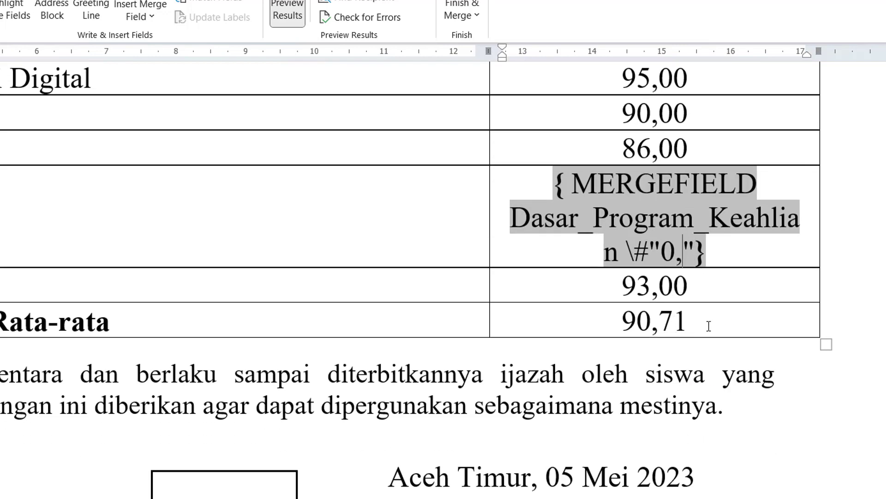
key("BackSpace")
right_click(667, 204)
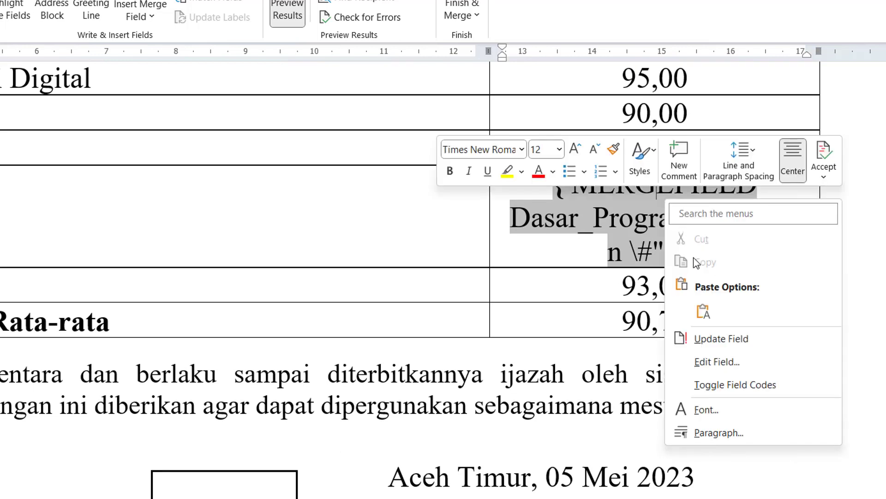
left_click(723, 339)
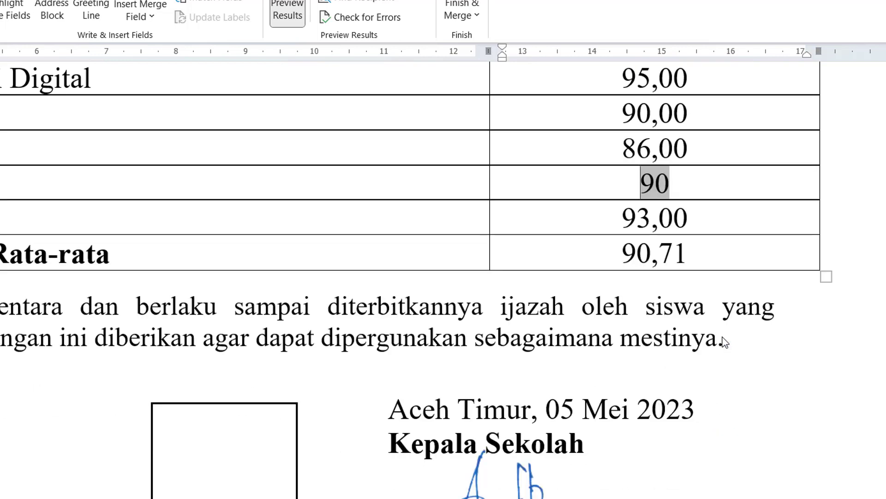
left_click(668, 240)
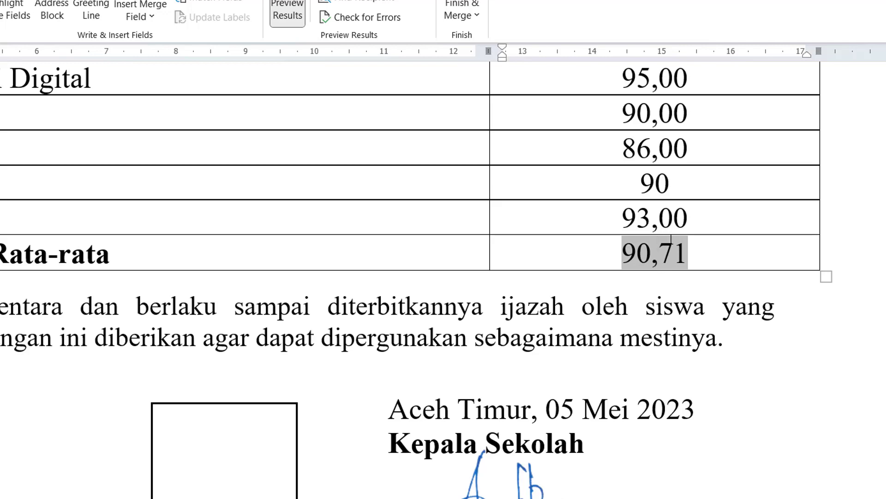
key("Up")
key("shift+F9")
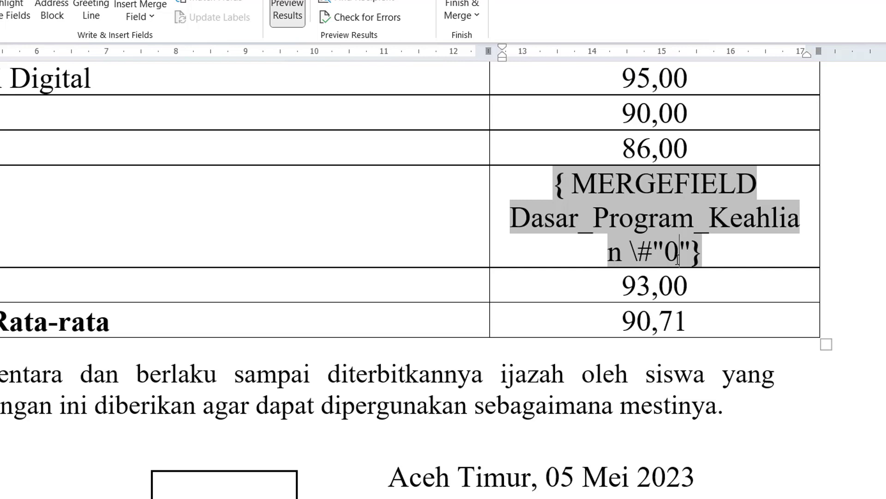
type(",00")
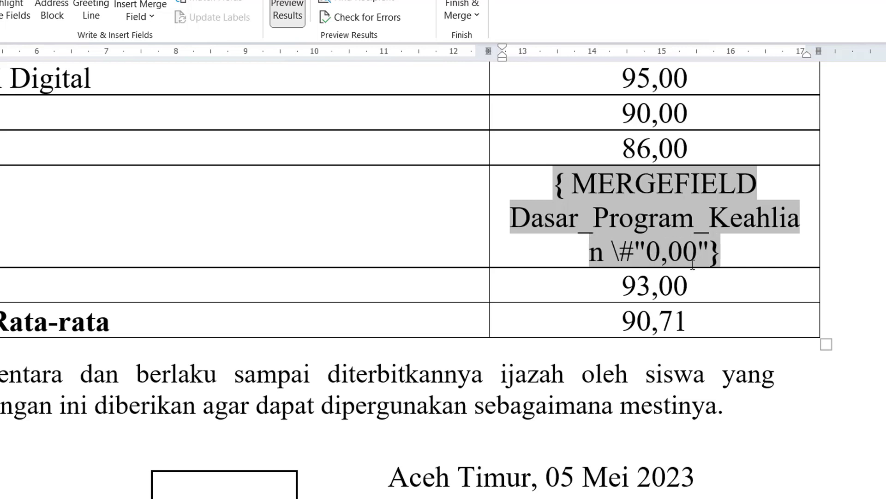
right_click(675, 237)
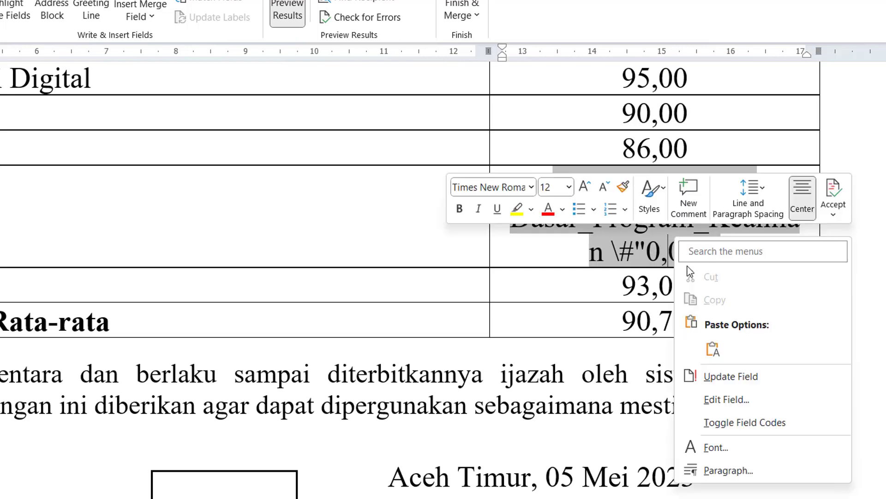
left_click(724, 376)
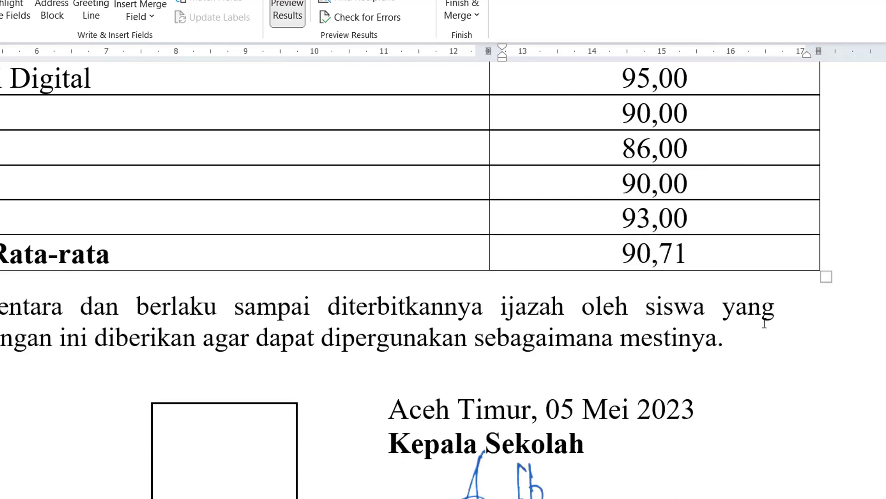
- Scroll up the grades table and switch back to the Notepad note with the \#"0,00" switch
scroll(768, 344, "up", 2)
scroll(768, 345, "up", 2)
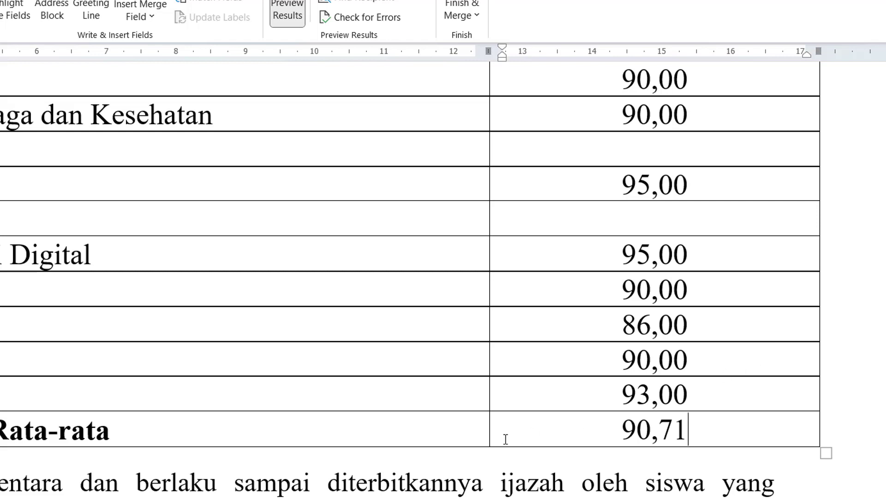
key("alt+Tab")
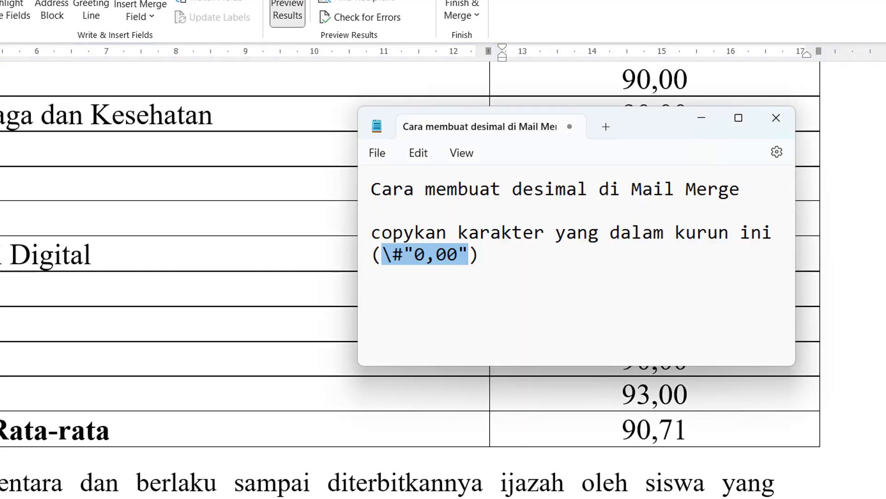